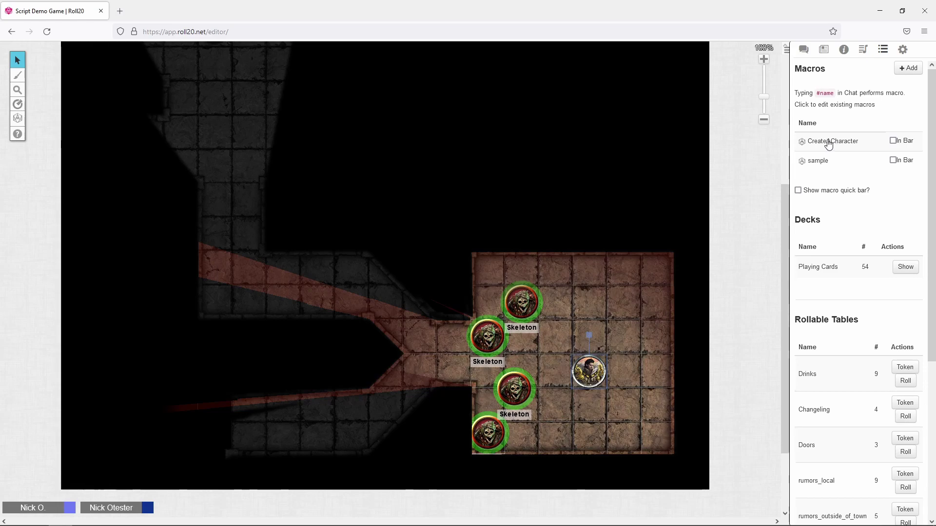
# Test the CreateACharacter macro and submit Corvo as the character name
pyautogui.click(838, 142)
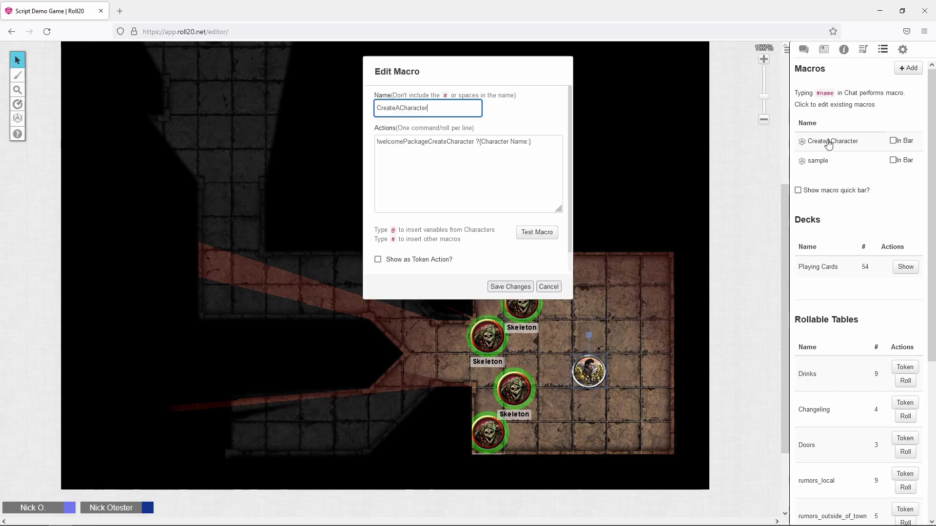
pyautogui.click(536, 233)
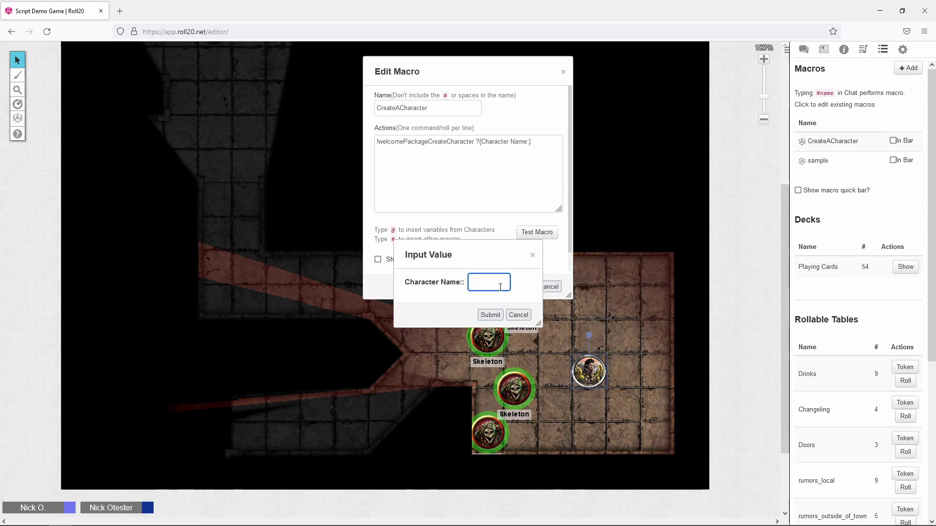
pyautogui.write('Corin')
pyautogui.click(490, 316)
# Open the blank Corvo character from the Welcome Package chat message and switch to its character sheet
pyautogui.click(804, 49)
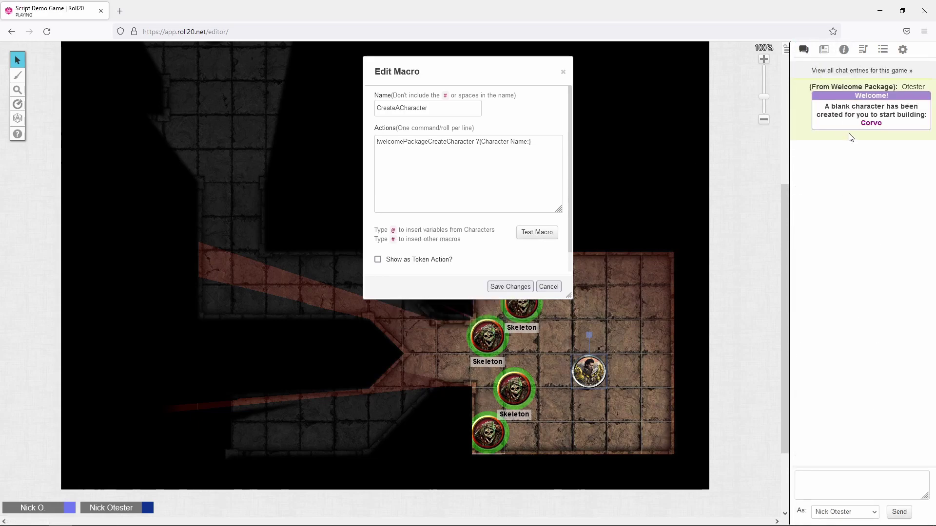
pyautogui.click(873, 124)
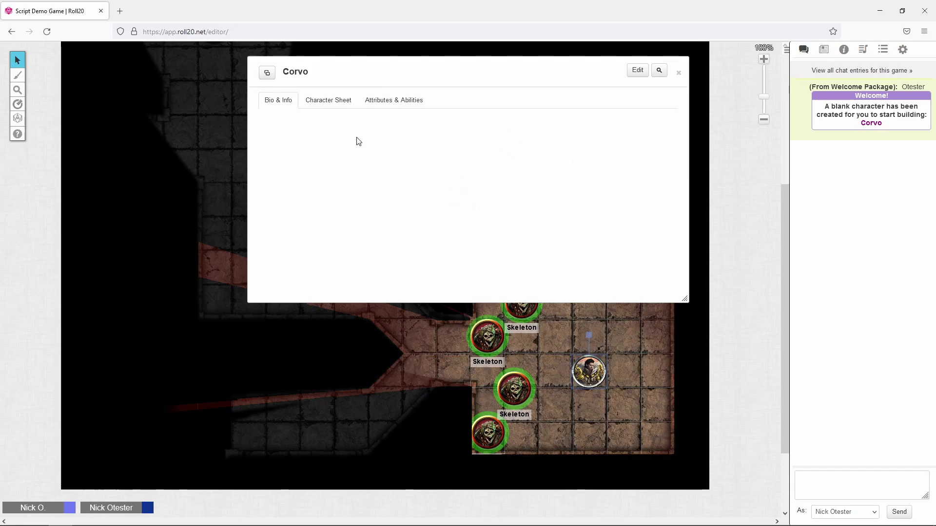
pyautogui.click(344, 99)
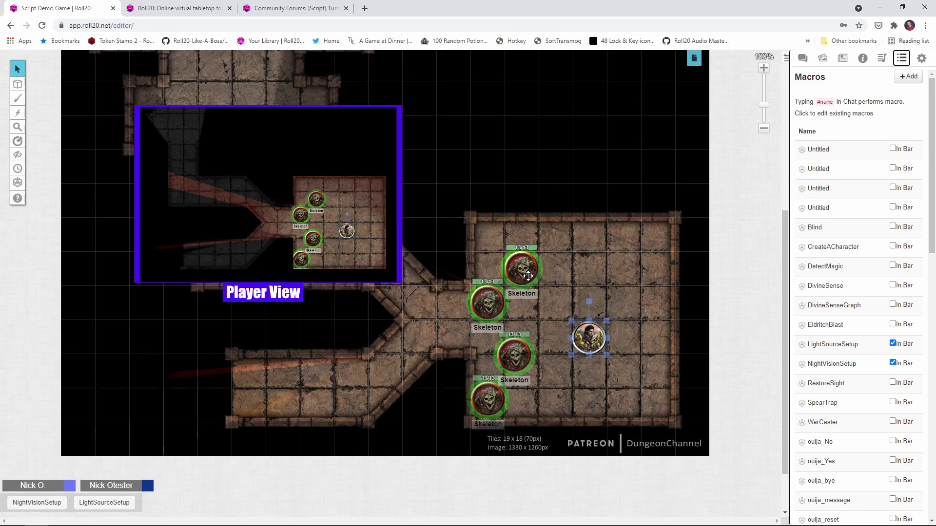
# Subtract 6 from the uppermost Skeleton token's green bar value twice, applying each -6 change separately
pyautogui.click(528, 276)
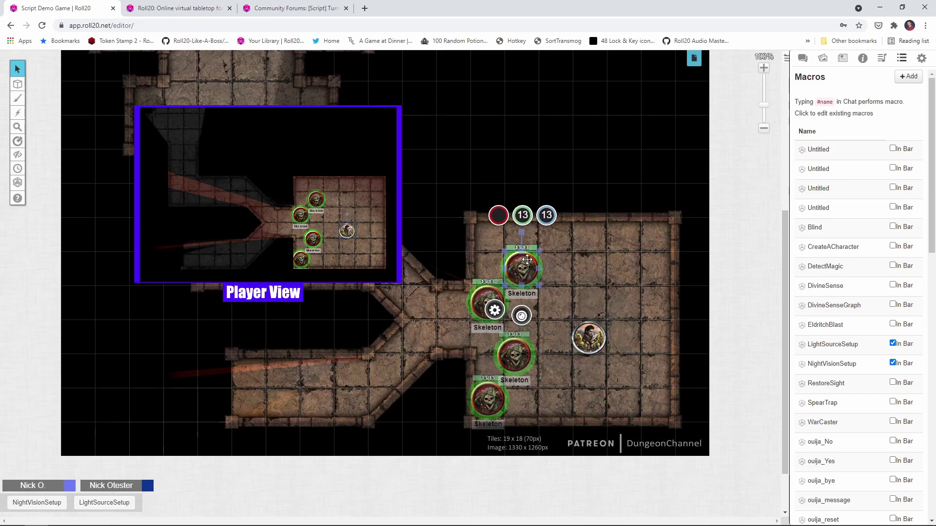
pyautogui.click(523, 217)
pyautogui.write('-6')
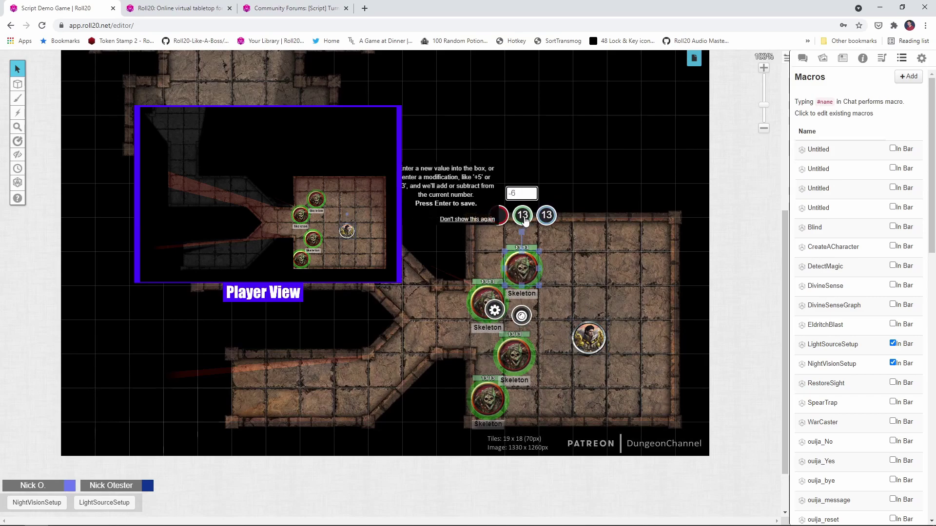
pyautogui.press('Return')
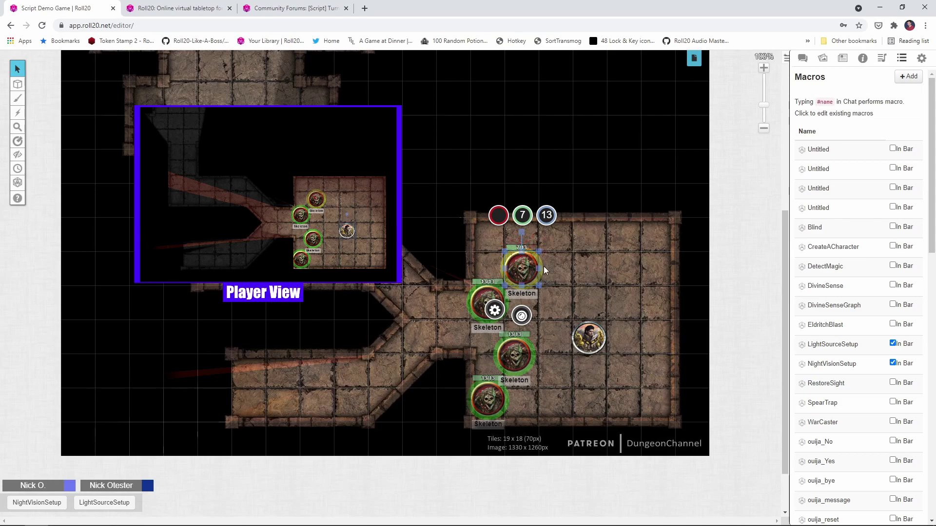
pyautogui.click(523, 216)
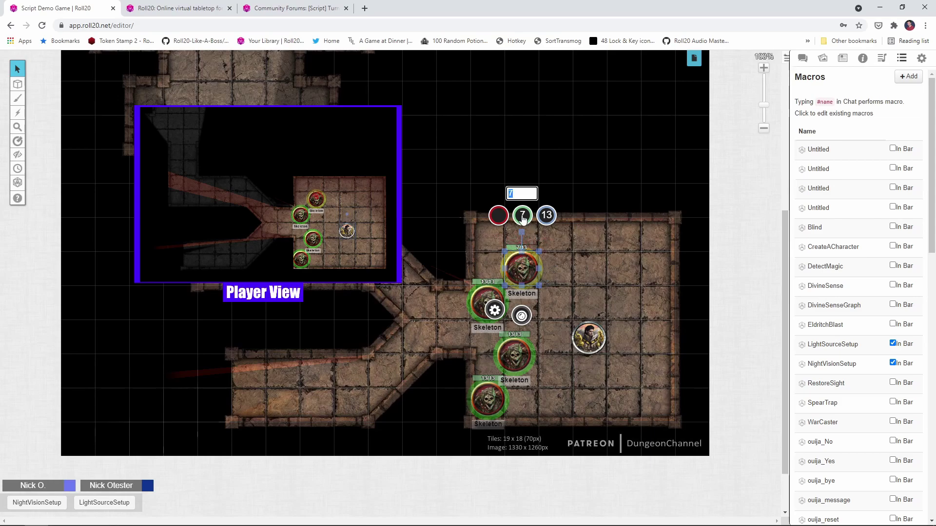
pyautogui.write('-')
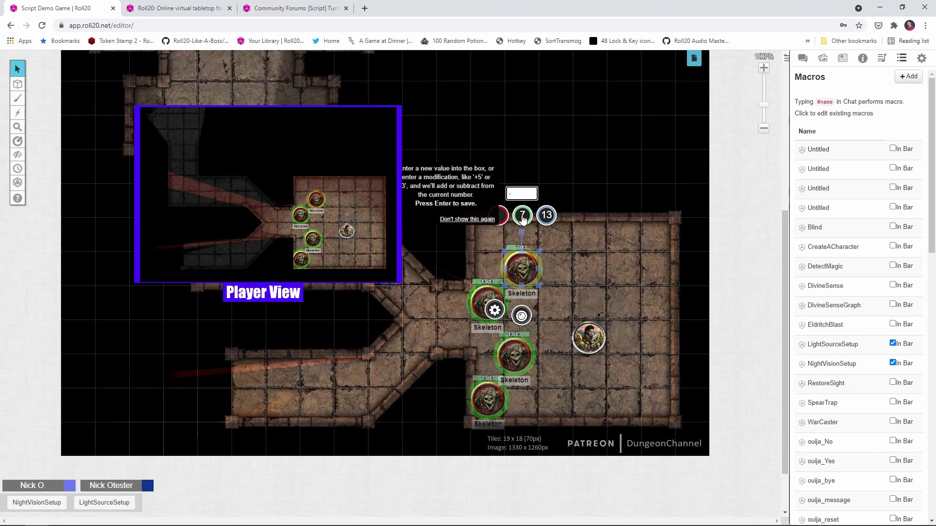
pyautogui.write('6')
pyautogui.press('Return')
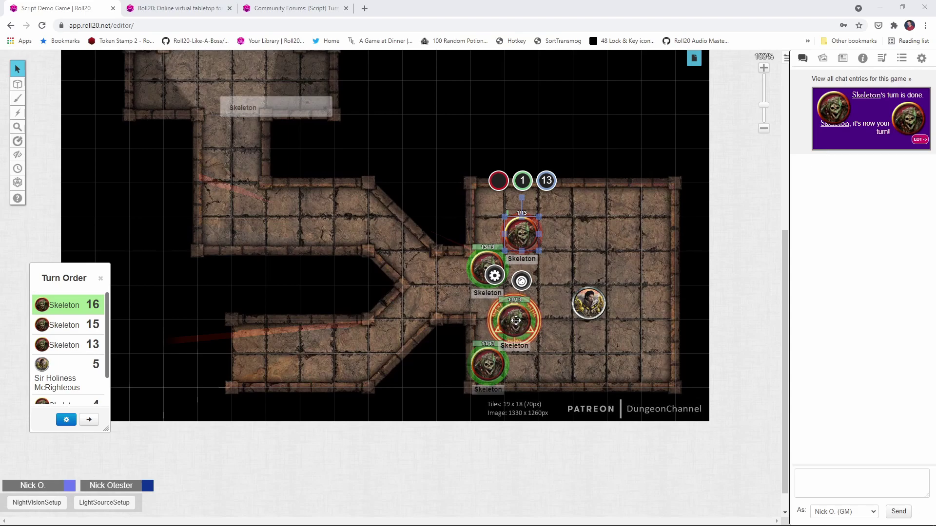
# Move the active Skeleton directly below Sir Holiness McRighteous and end the skeletons' turns until his turn begins
pyautogui.moveTo(516, 320); pyautogui.dragTo(584, 341)
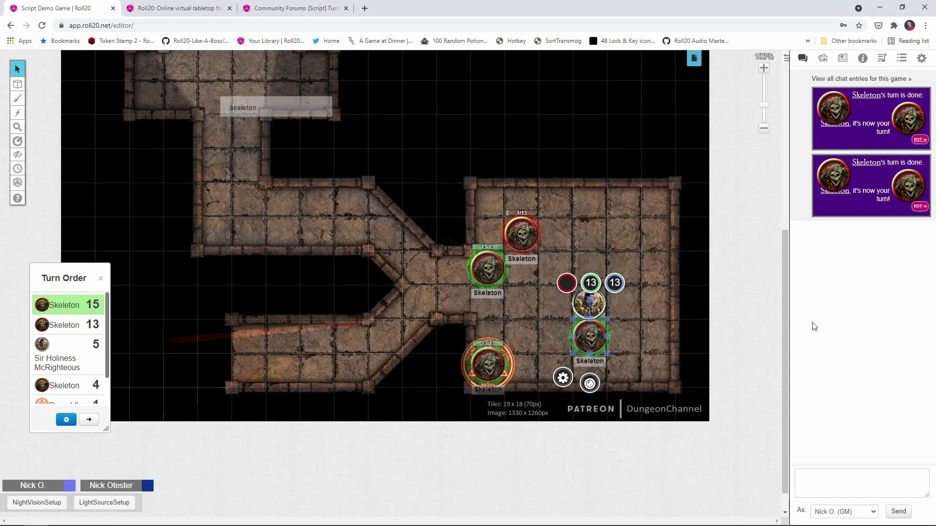
pyautogui.click(920, 207)
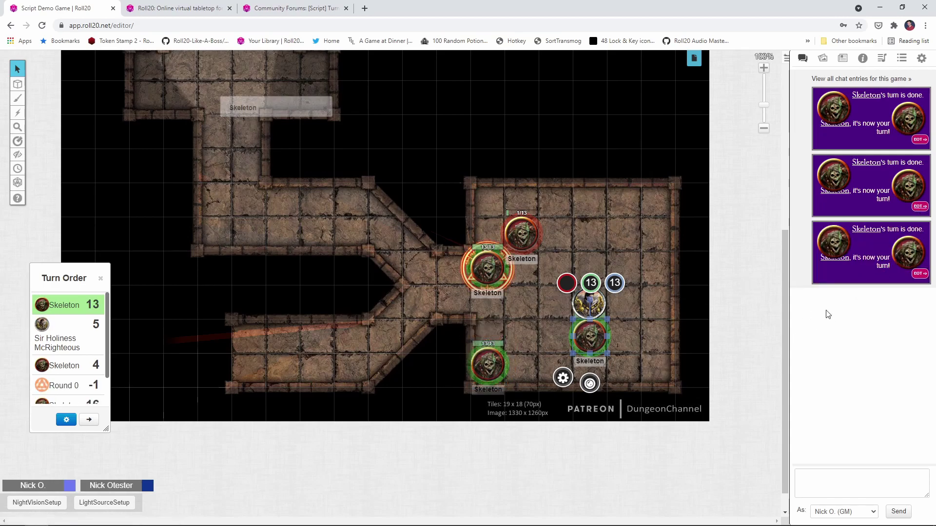
pyautogui.click(919, 275)
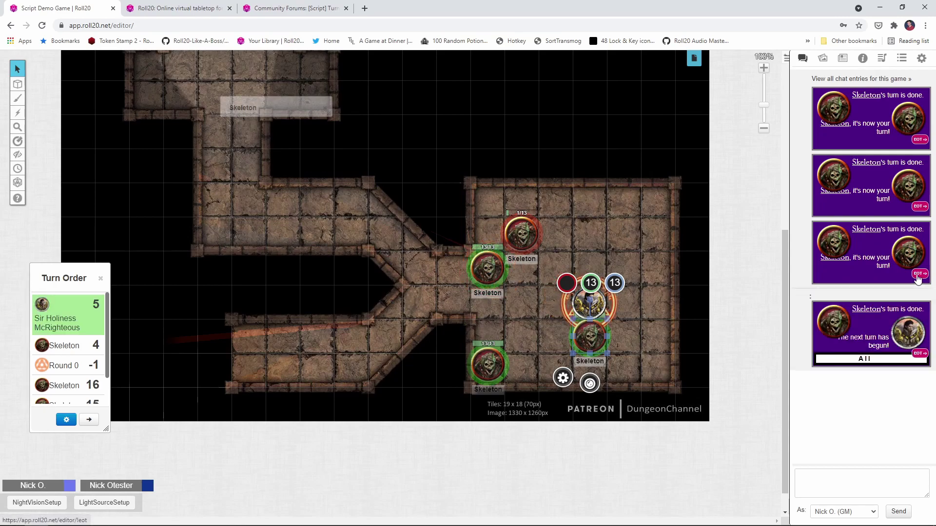
# Move the Sir Holiness McRighteous token beside the wounded uppermost Skeleton and end his turn
pyautogui.click(654, 305)
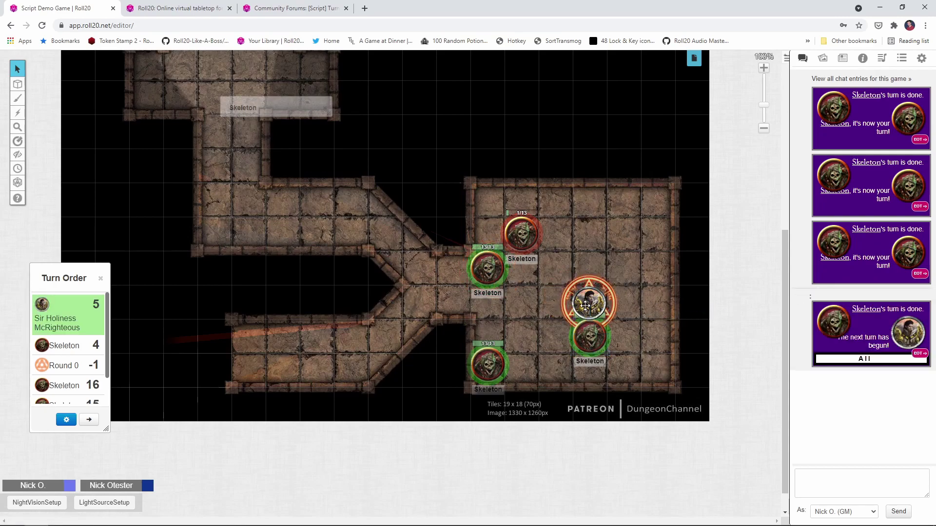
pyautogui.moveTo(597, 304); pyautogui.dragTo(559, 246)
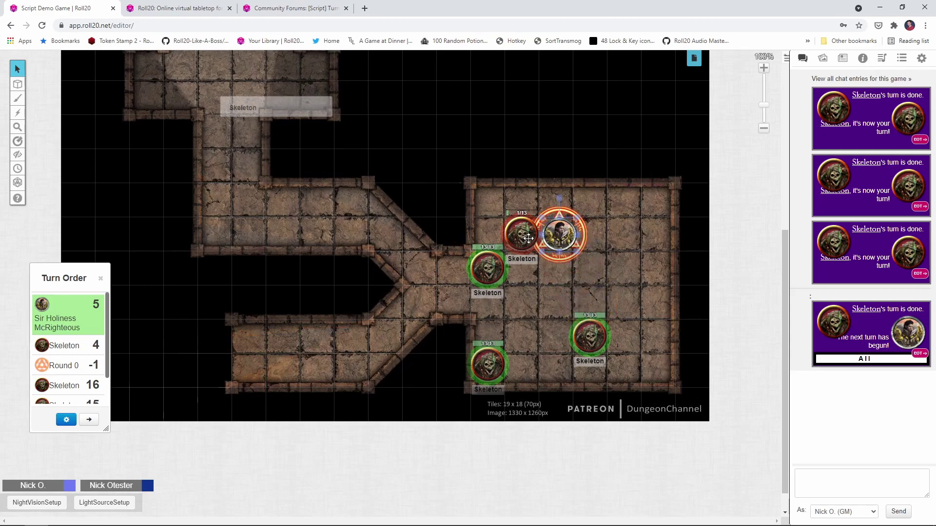
pyautogui.click(916, 354)
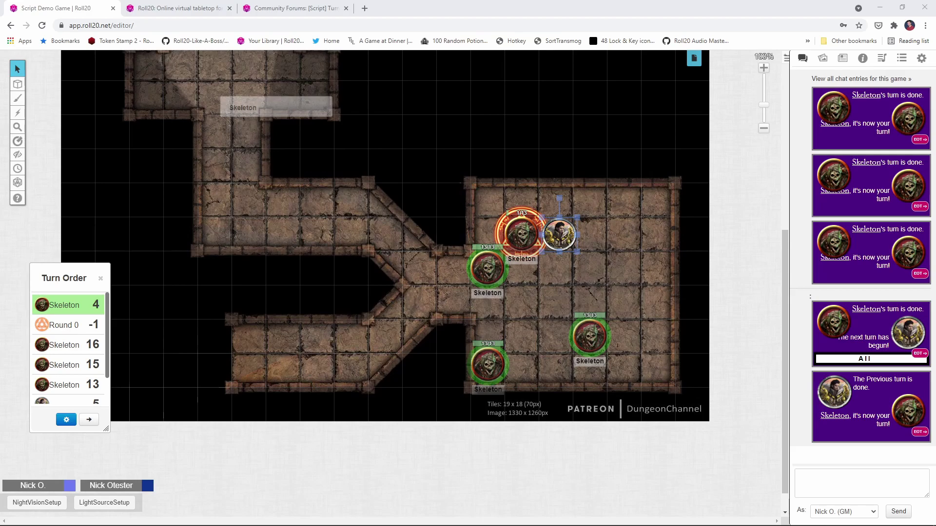
# Run !tm in chat and review the TurnMarker commands, including the round reset, autopull, announcement, skip-hidden and animation settings
pyautogui.click(830, 488)
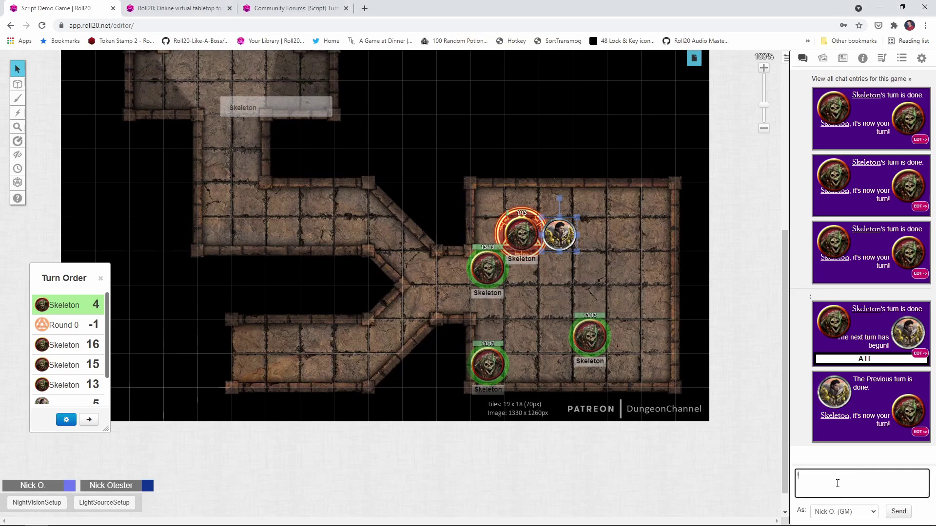
pyautogui.write('!tm')
pyautogui.press('Return')
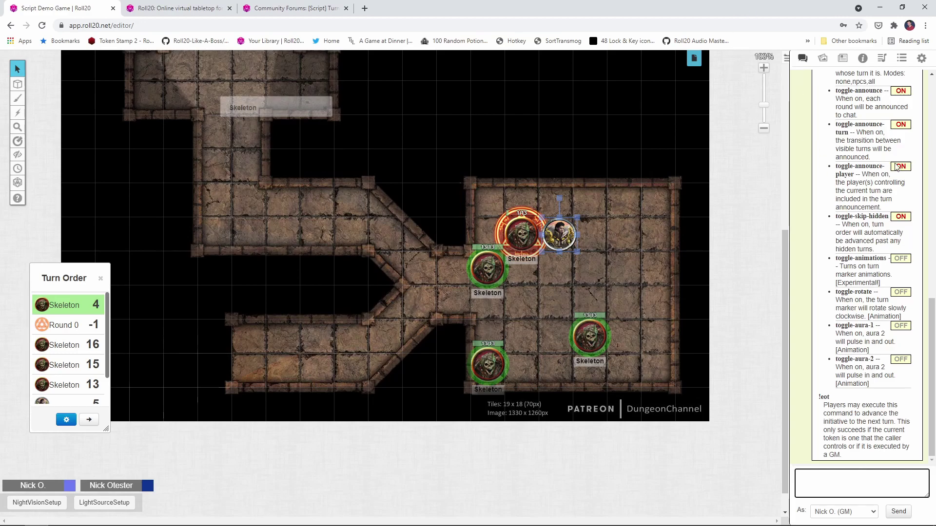
pyautogui.scroll(3, 895, 166)
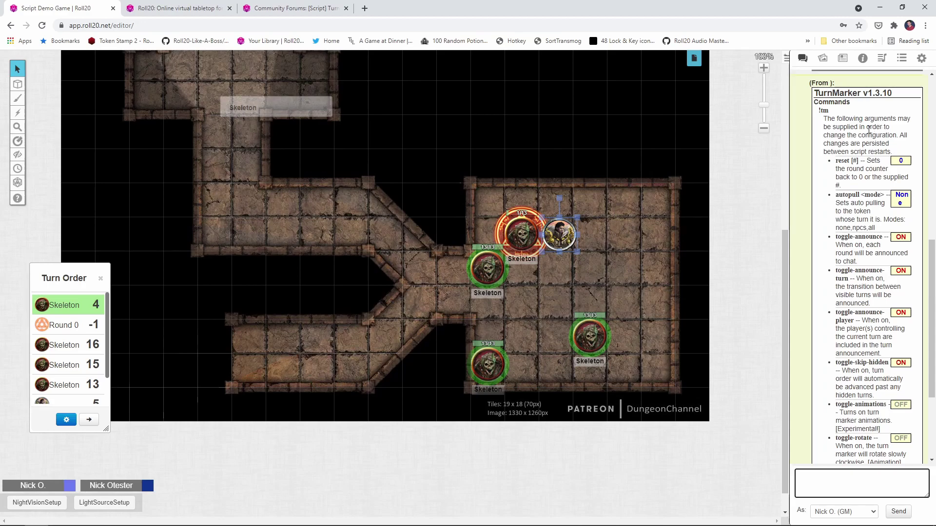
pyautogui.scroll(-1, 867, 152)
pyautogui.scroll(1, 866, 151)
pyautogui.scroll(4, 868, 214)
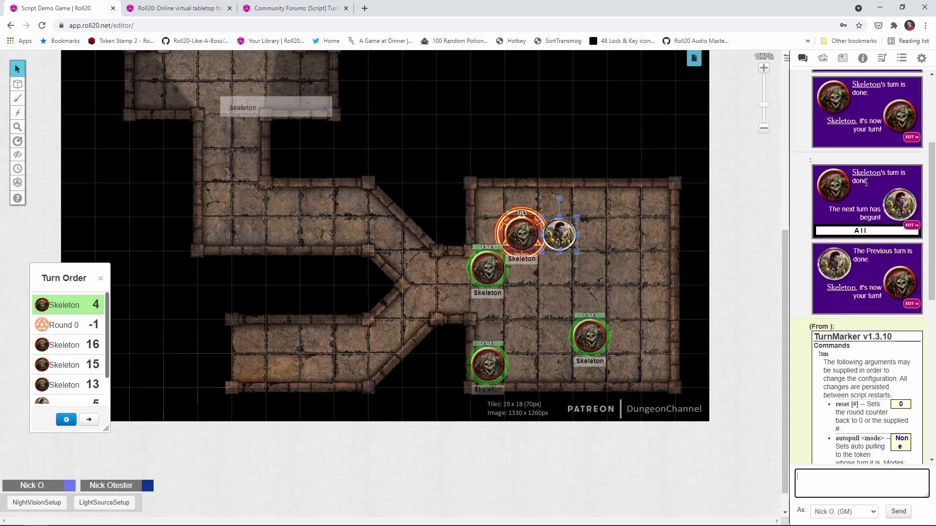
pyautogui.scroll(-2, 869, 215)
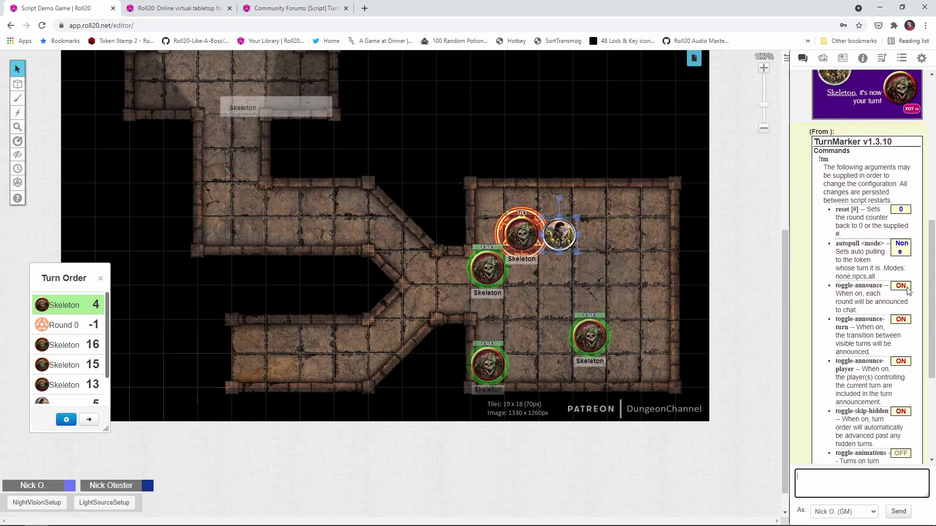
pyautogui.scroll(-4, 908, 291)
pyautogui.scroll(-1, 908, 291)
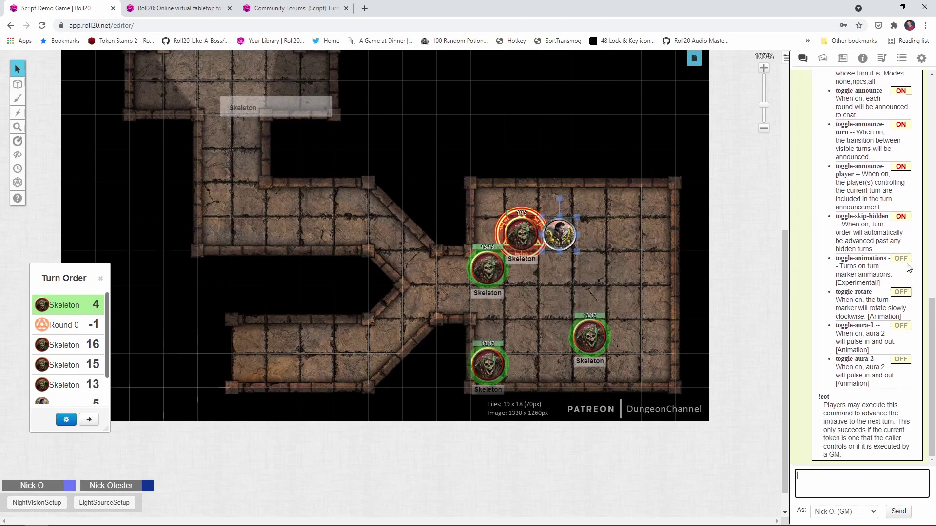